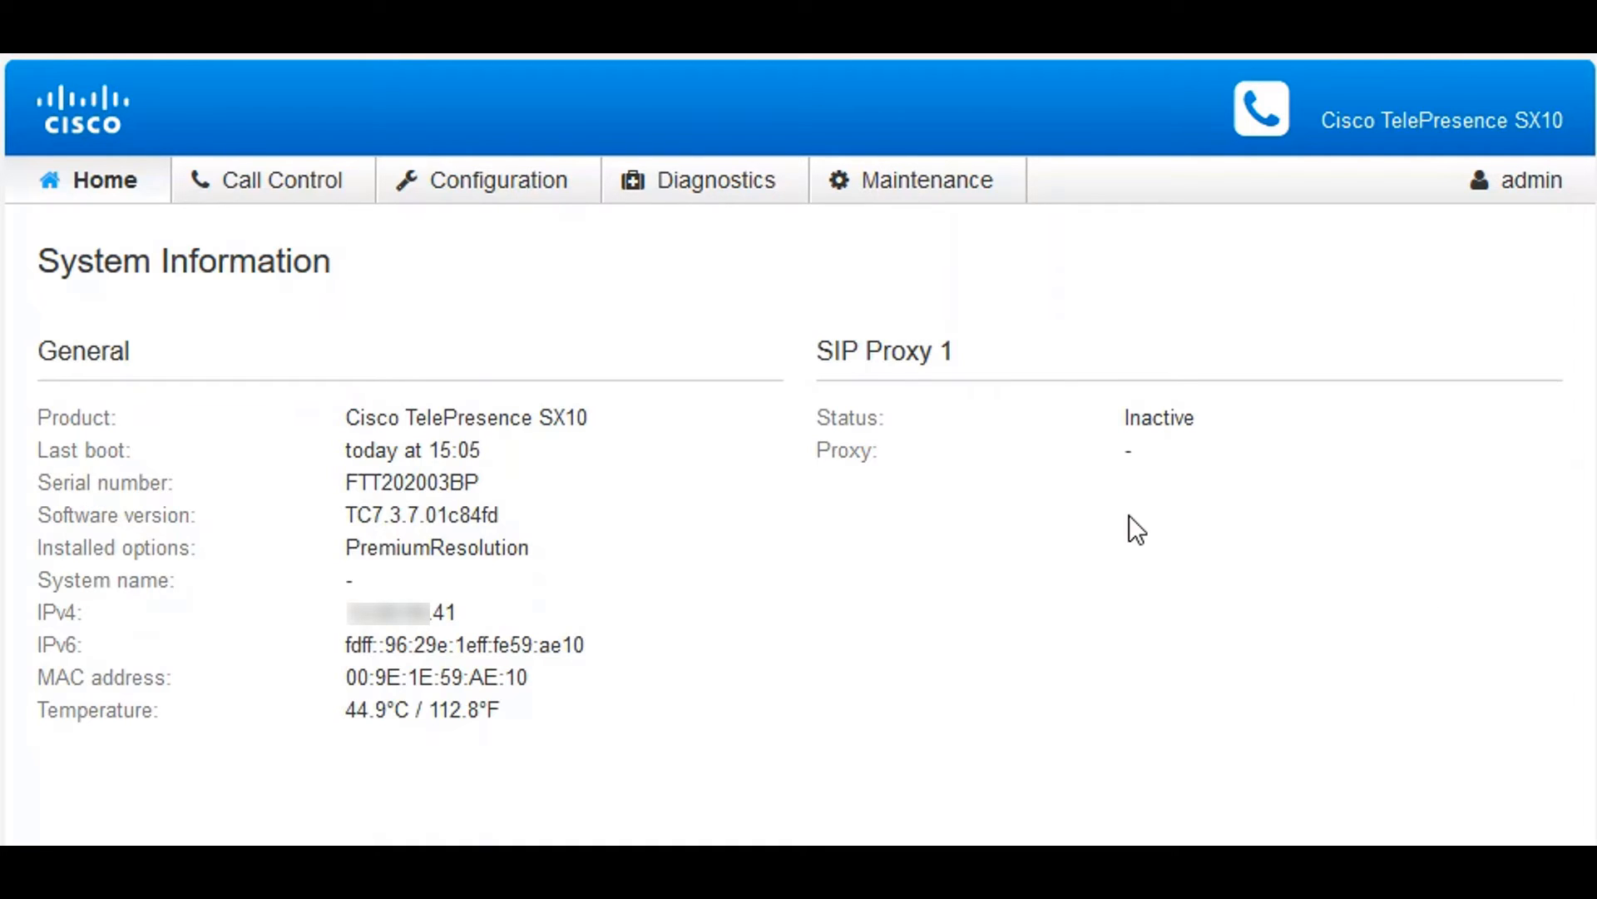
{"action": "left_click", "coordinate": [952, 187]}
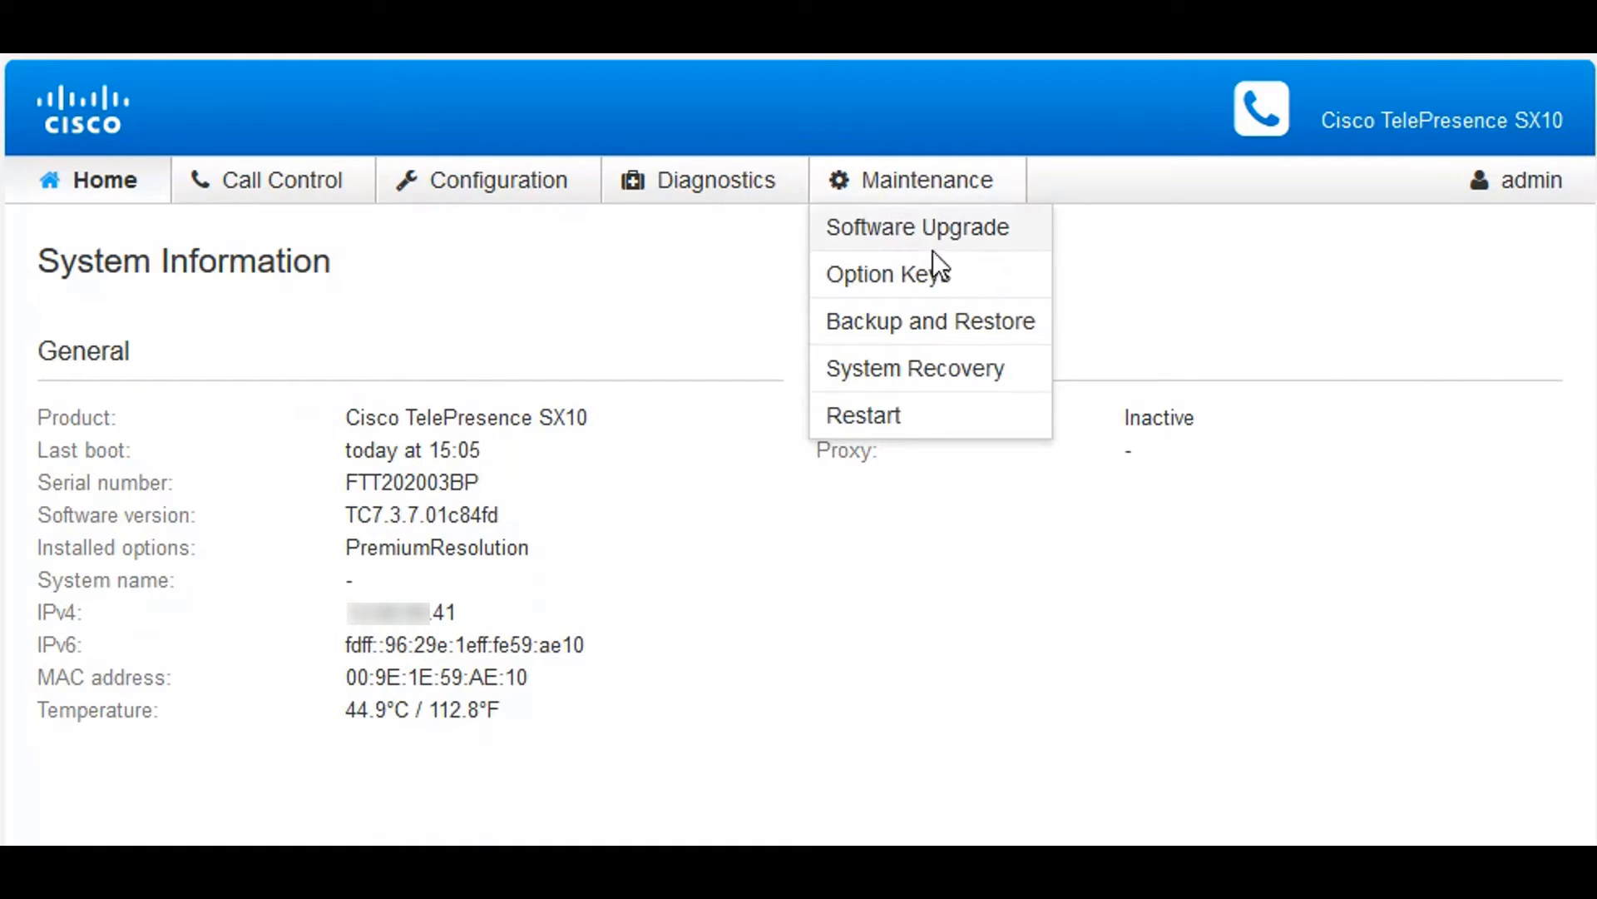
{"action": "left_click", "coordinate": [926, 279]}
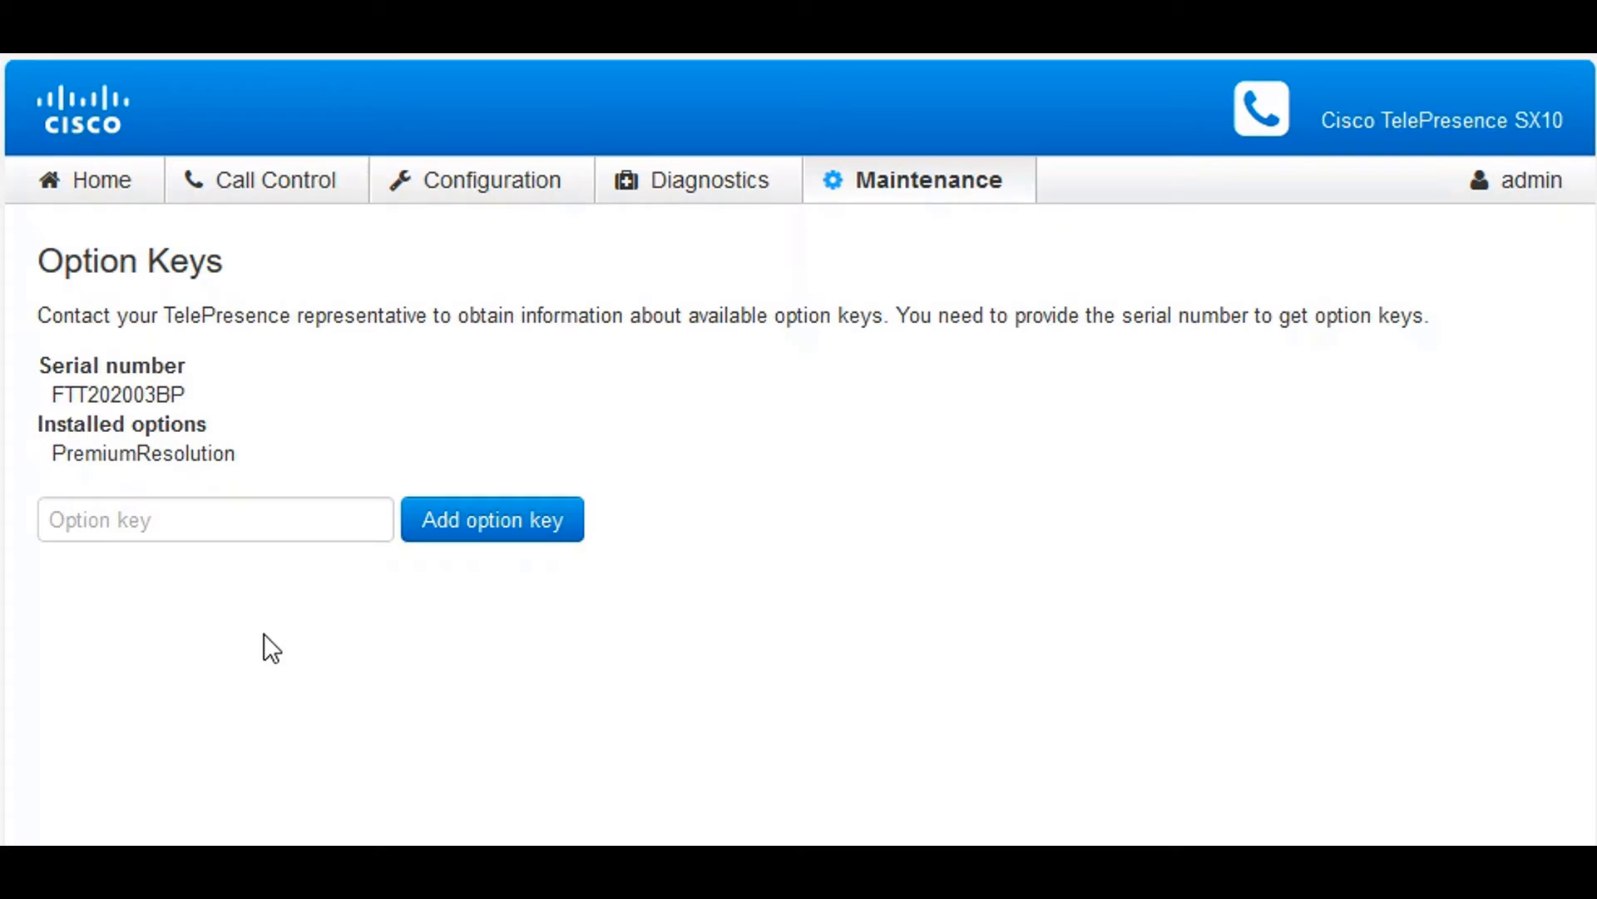
{"action": "left_click", "coordinate": [120, 520]}
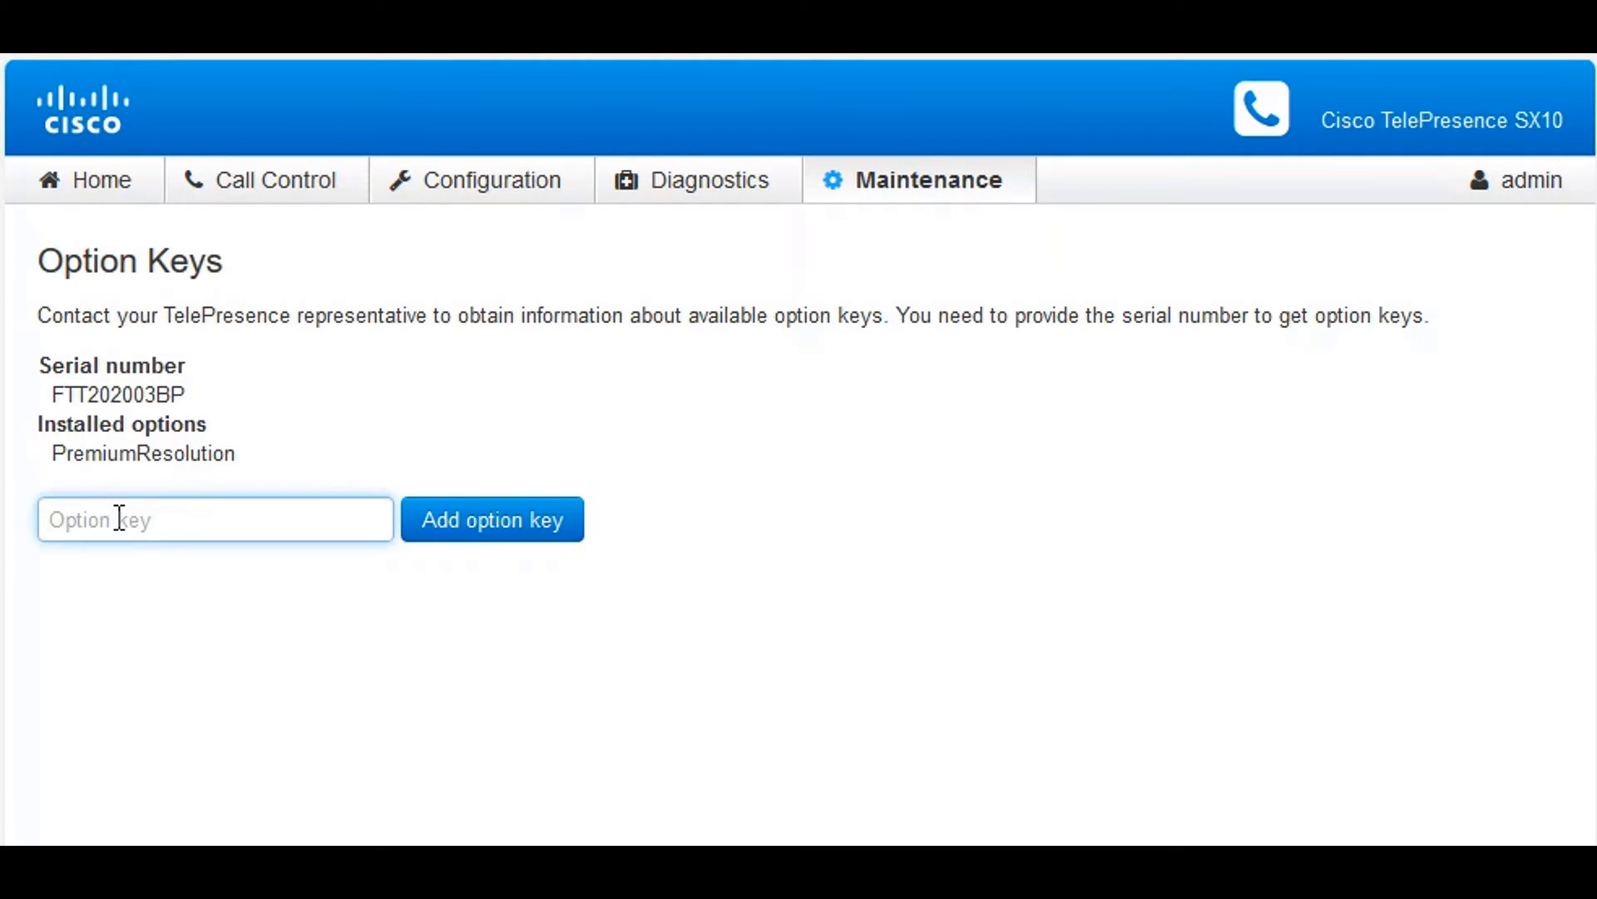
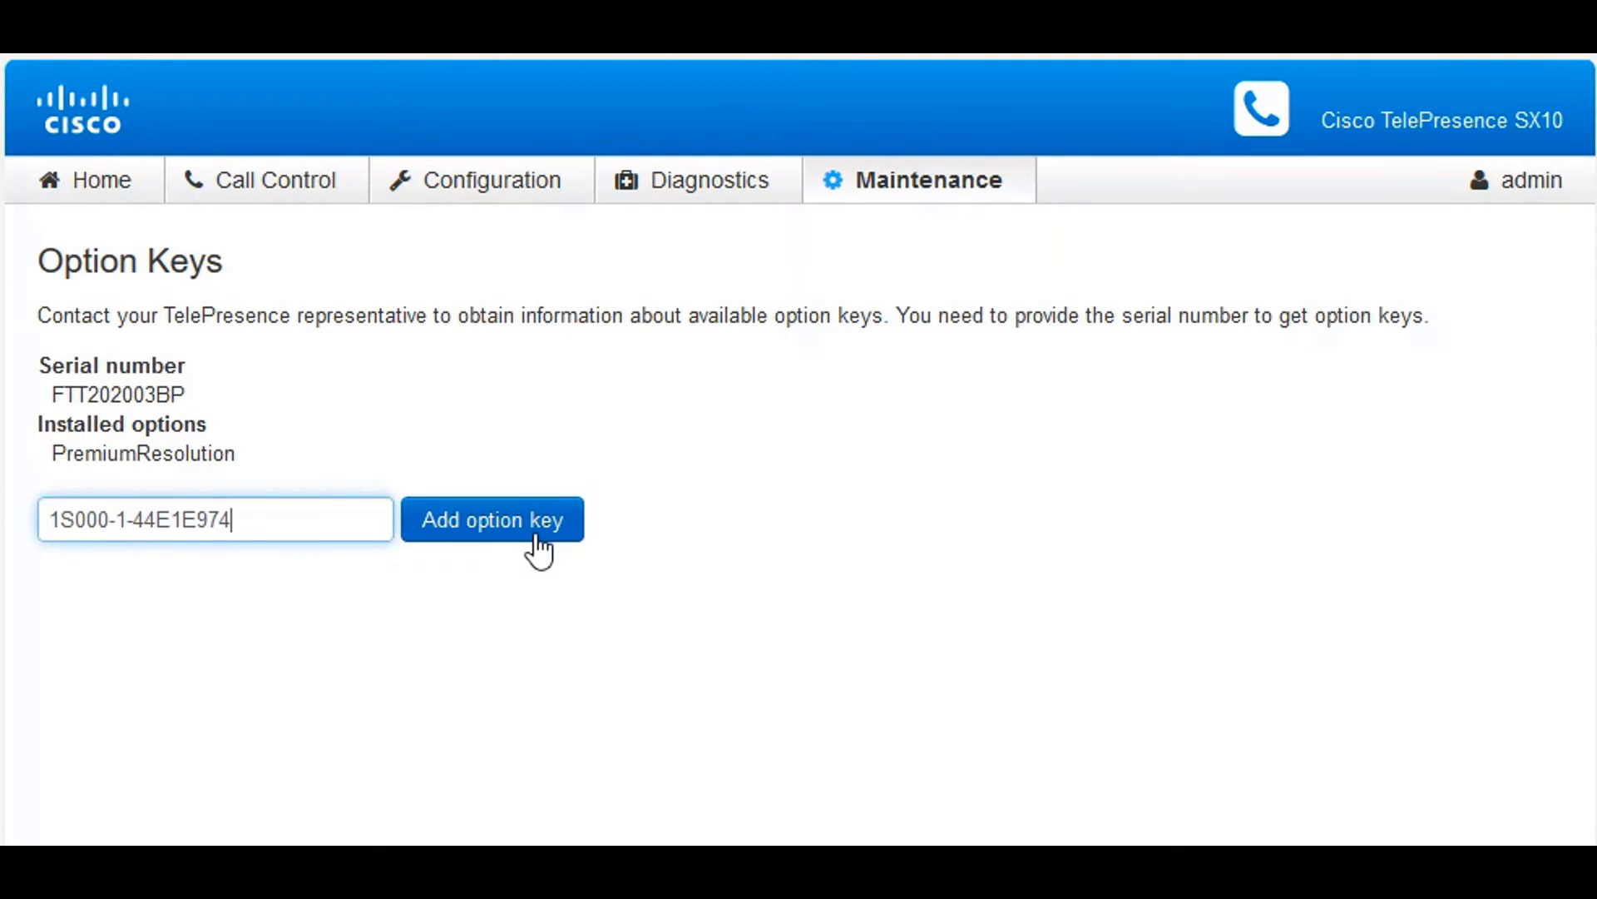
{"action": "left_click", "coordinate": [537, 531]}
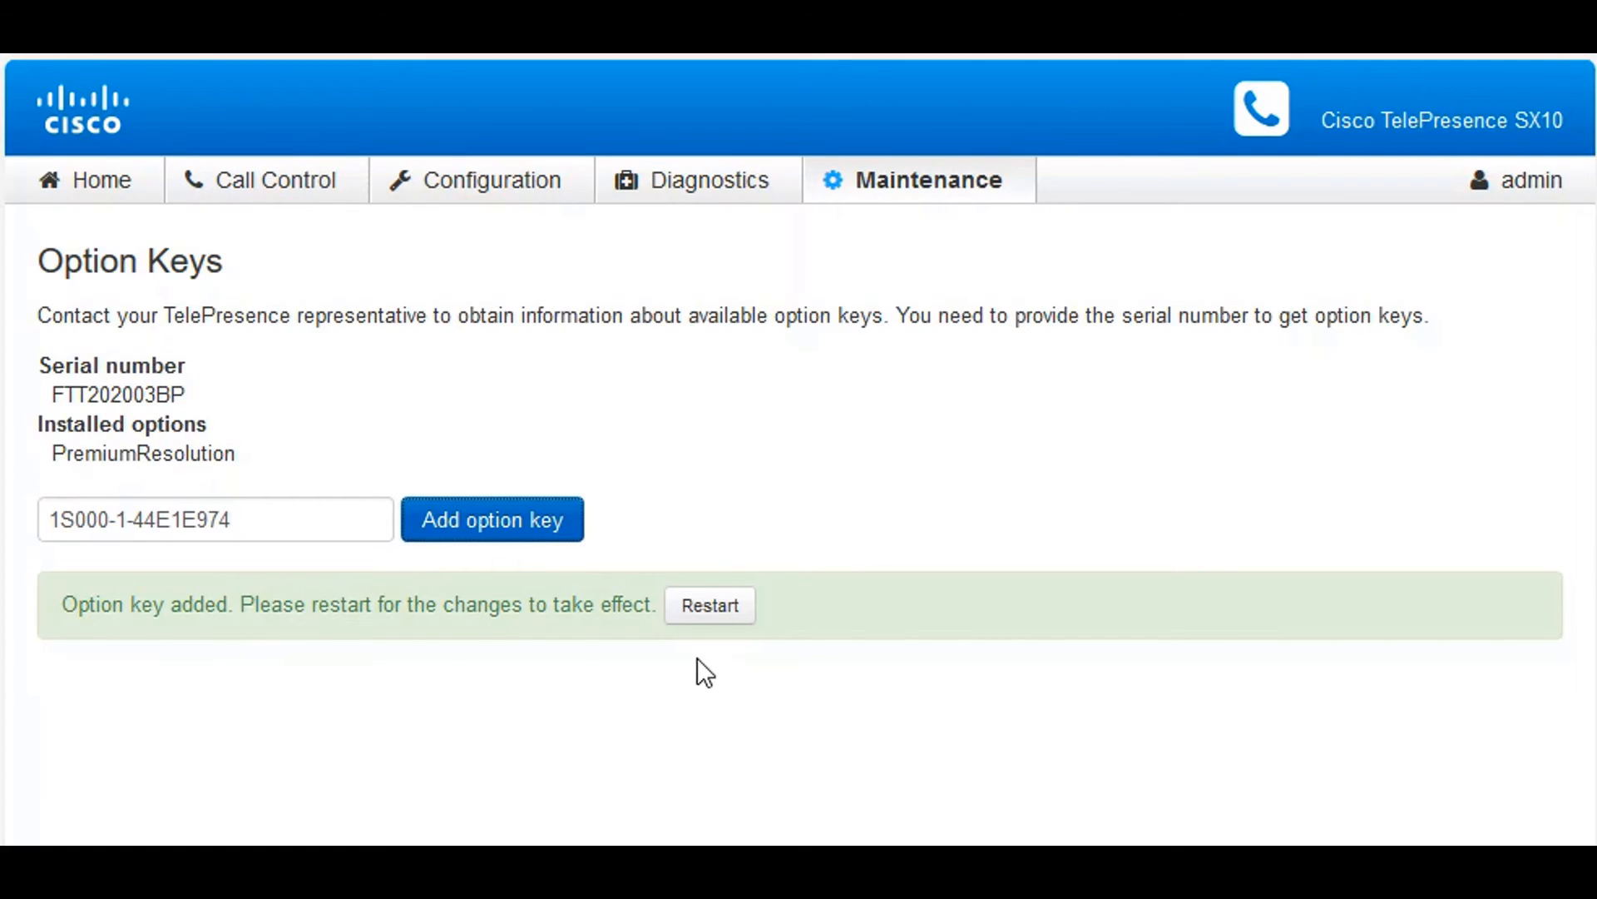
Step: Restart the TelePresence device so the new option key takes effect
{"action": "left_click", "coordinate": [710, 606]}
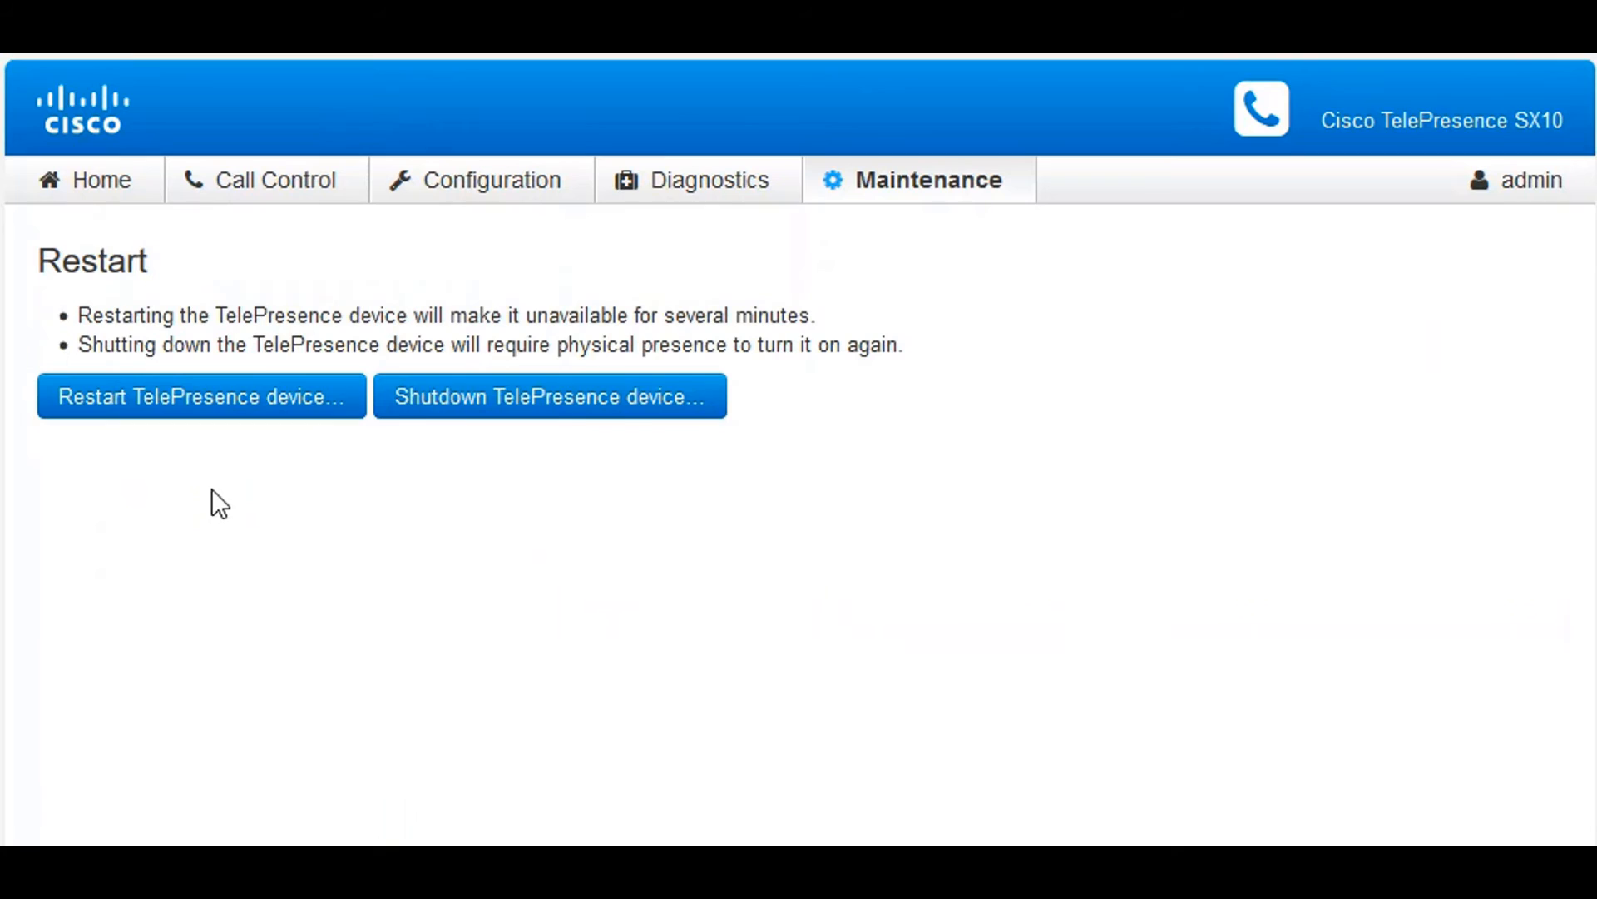
{"action": "left_click", "coordinate": [229, 412]}
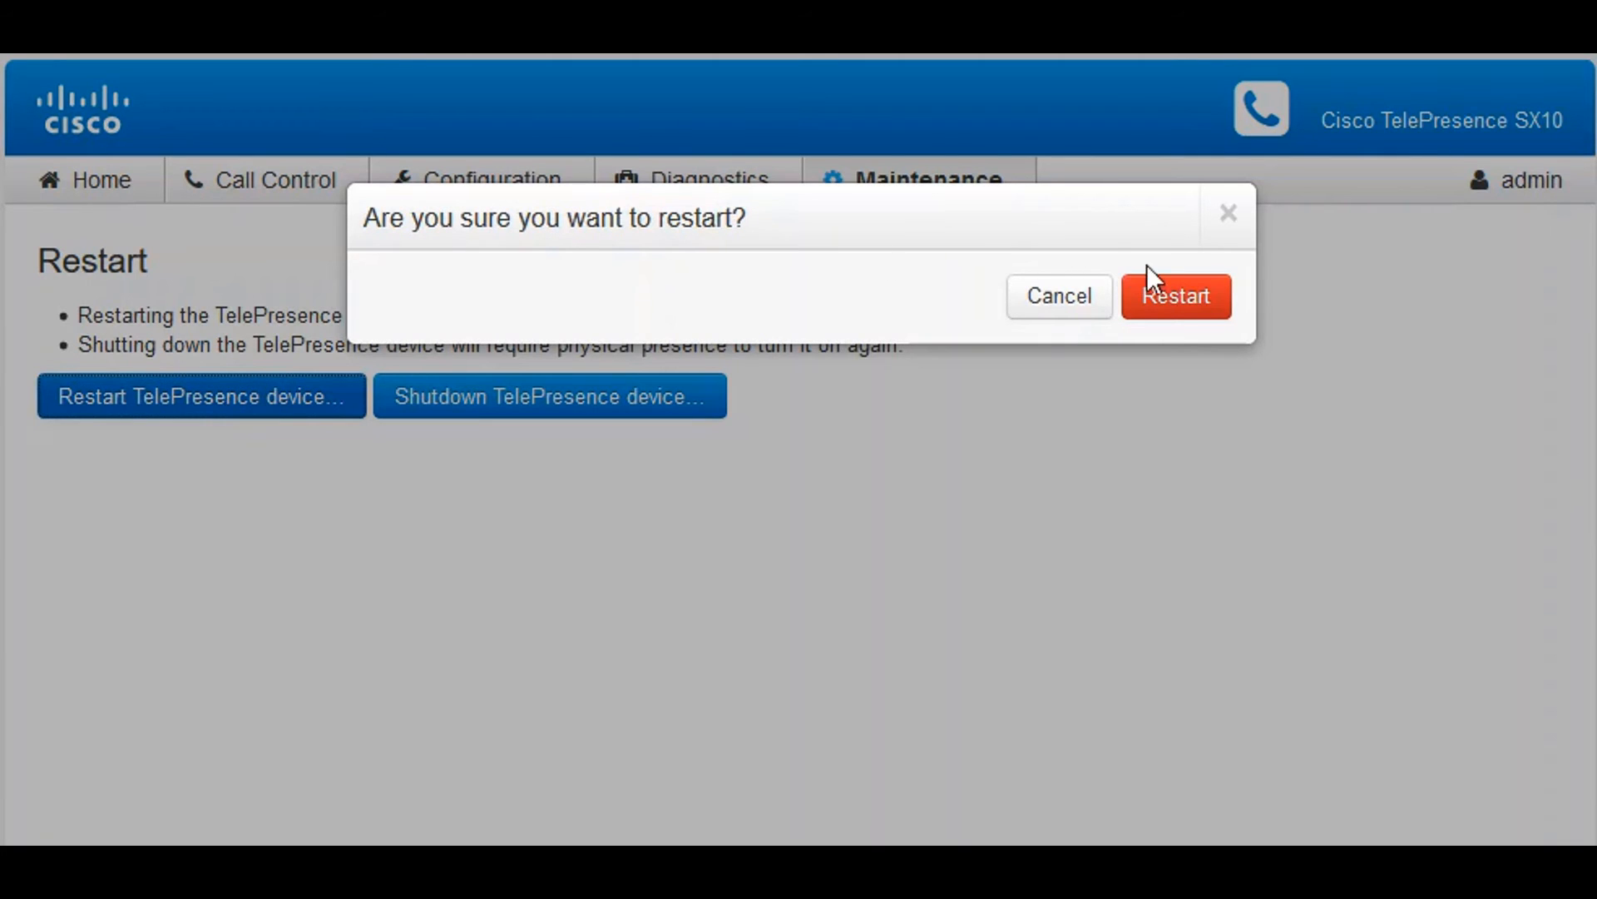
{"action": "left_click", "coordinate": [1175, 296]}
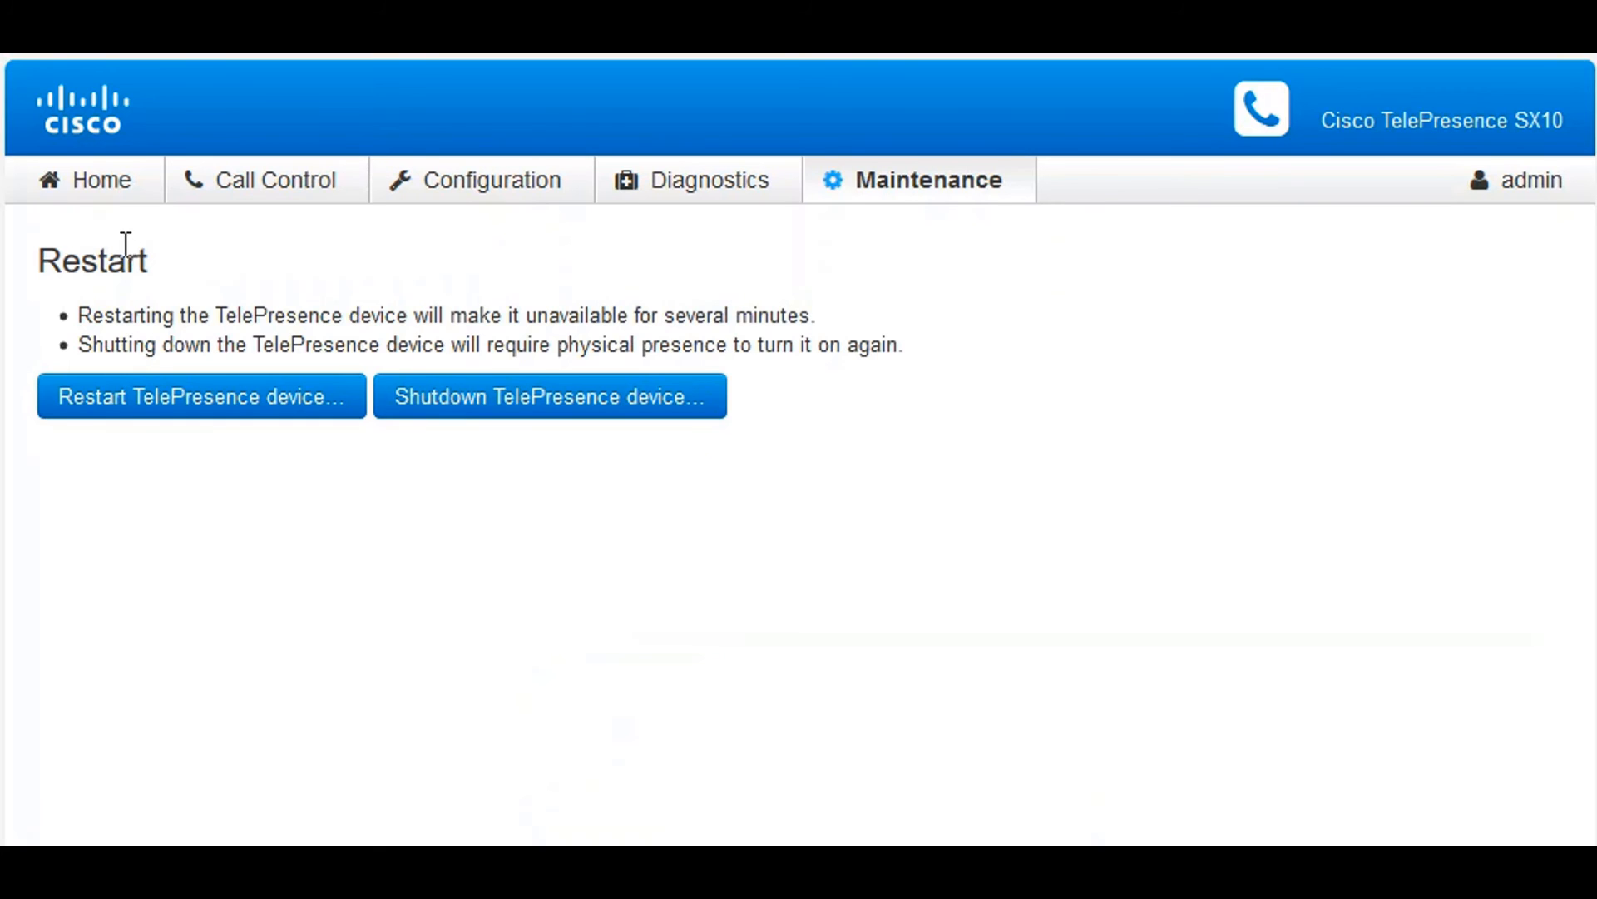
Step: Confirm RemoteMonitoring is listed under Installed options on the Home page
{"action": "left_click", "coordinate": [100, 180]}
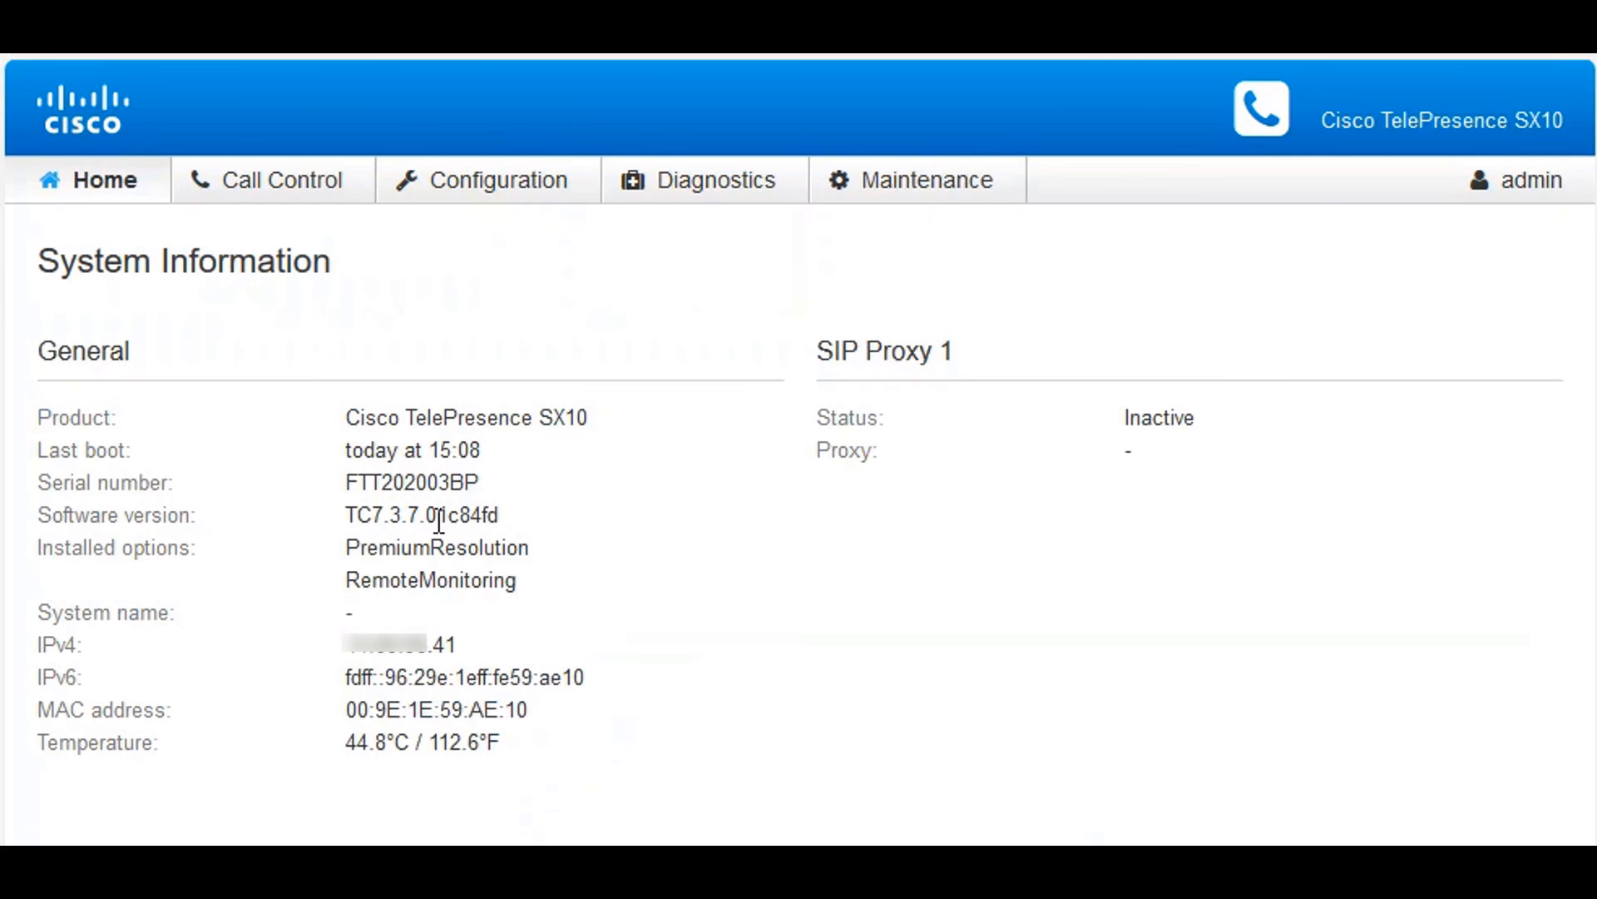
{"action": "left_click_drag", "start_coordinate": [346, 579], "coordinate": [534, 597]}
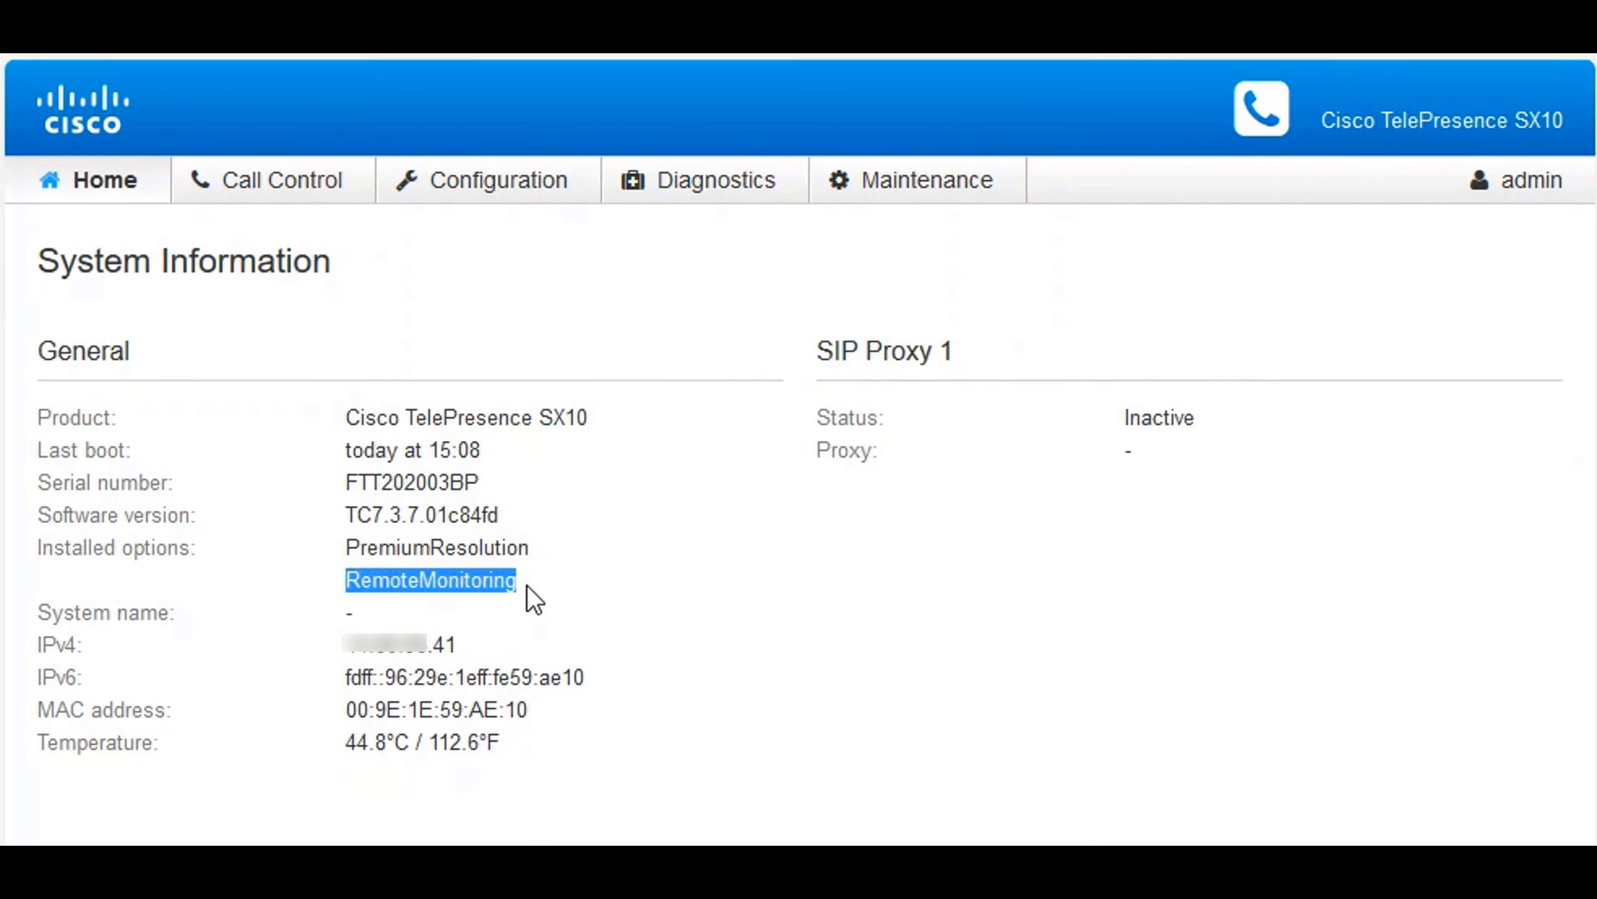